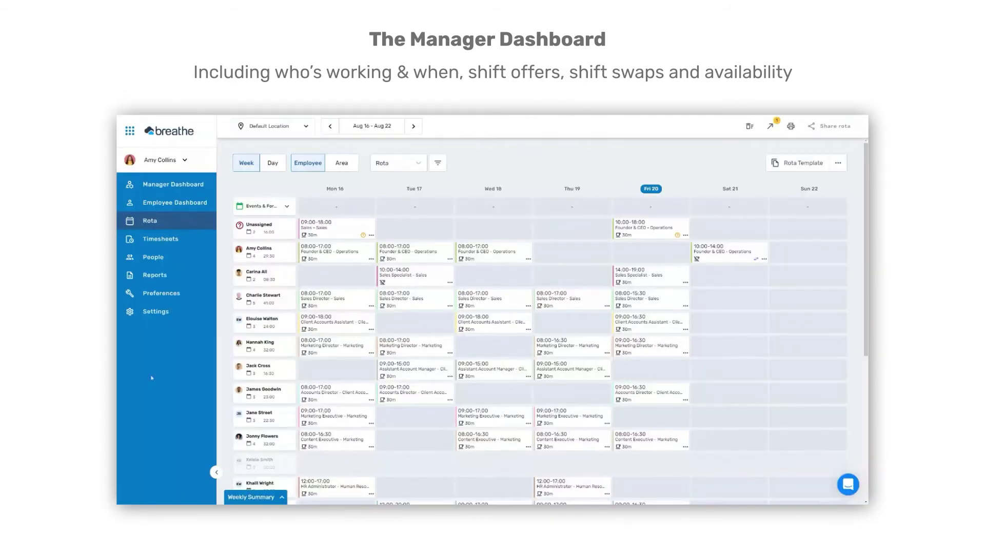
Step: View the Manager Dashboard overview and check the Filter panel without applying anything
{"action": "left_click", "coordinate": [176, 186]}
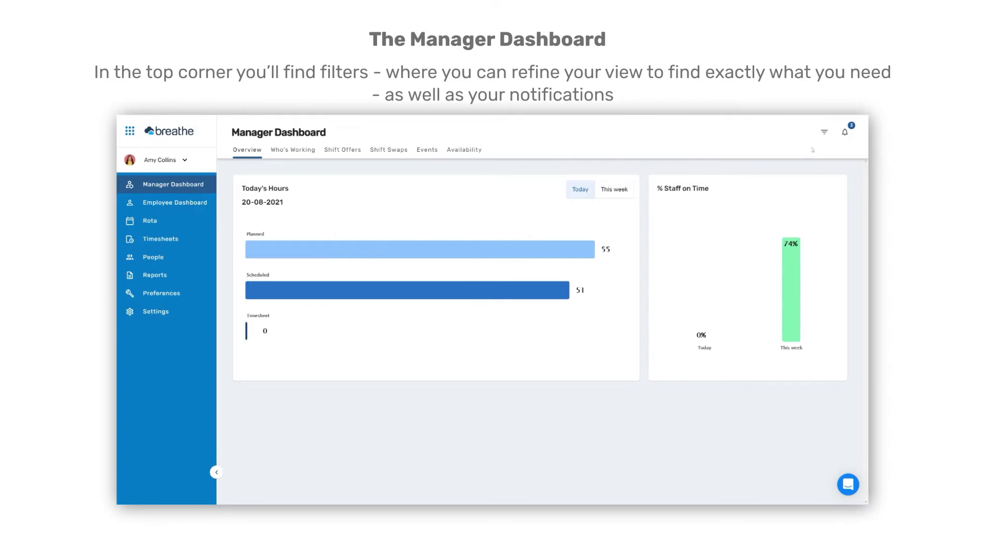
{"action": "left_click", "coordinate": [824, 132]}
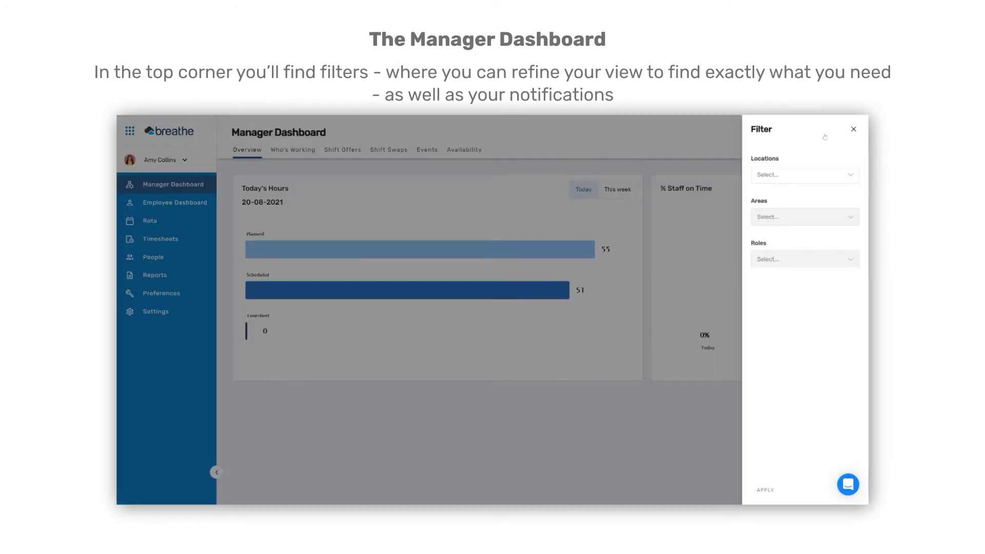
{"action": "left_click", "coordinate": [853, 129]}
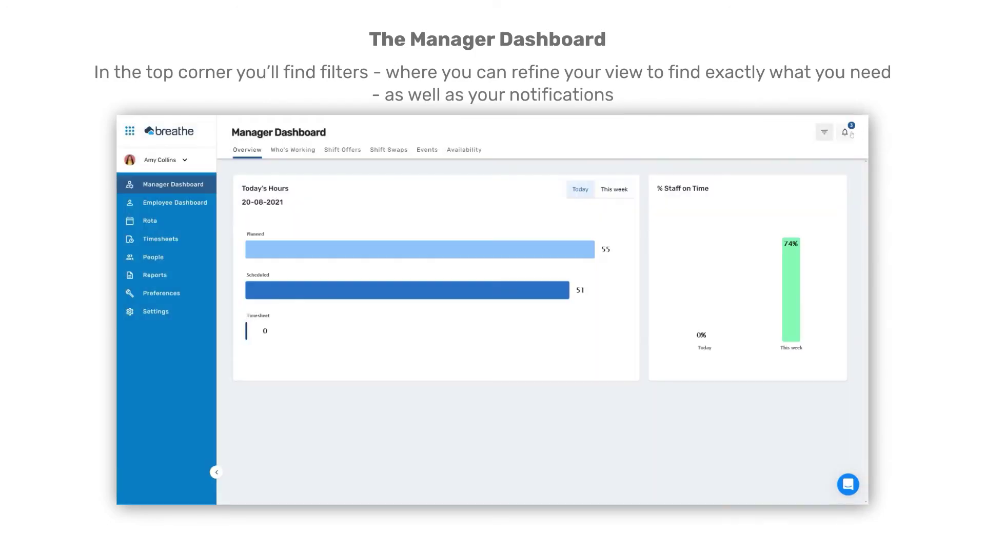
Step: Read the manager notifications and mark them all as read
{"action": "left_click", "coordinate": [845, 133]}
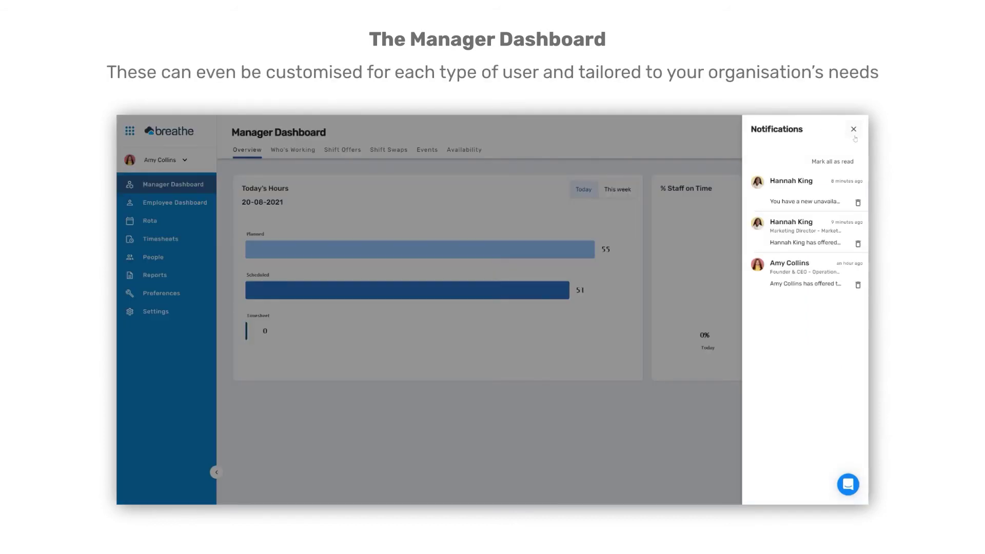
{"action": "left_click", "coordinate": [834, 163]}
{"action": "left_click", "coordinate": [853, 129]}
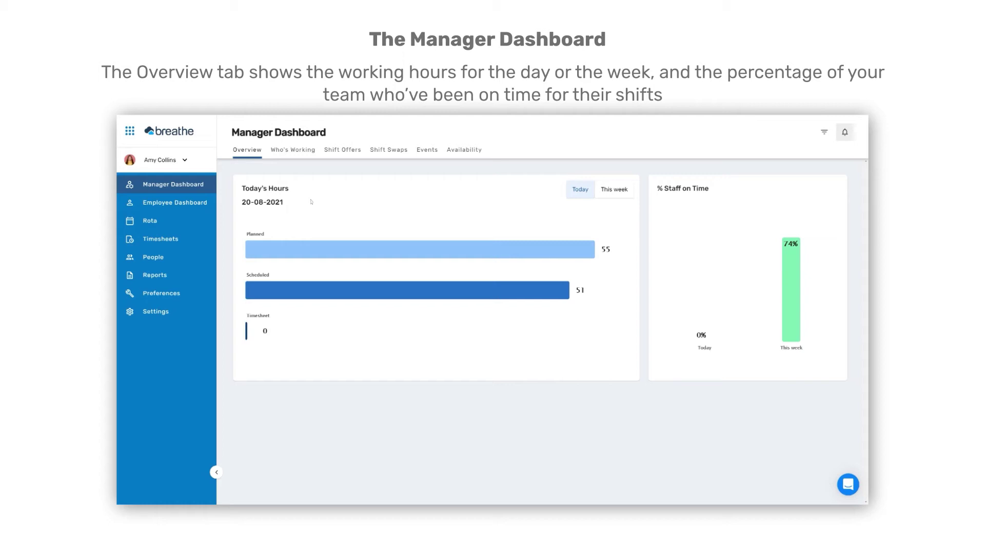
Step: List who's working, filtering by shifts starting soon and then just finished
{"action": "left_click", "coordinate": [289, 150]}
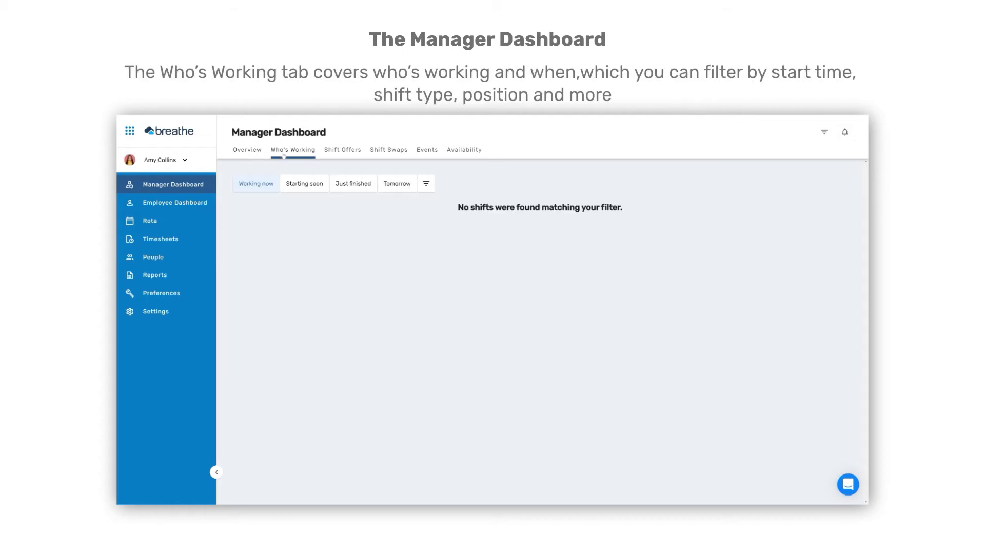
{"action": "left_click", "coordinate": [306, 185]}
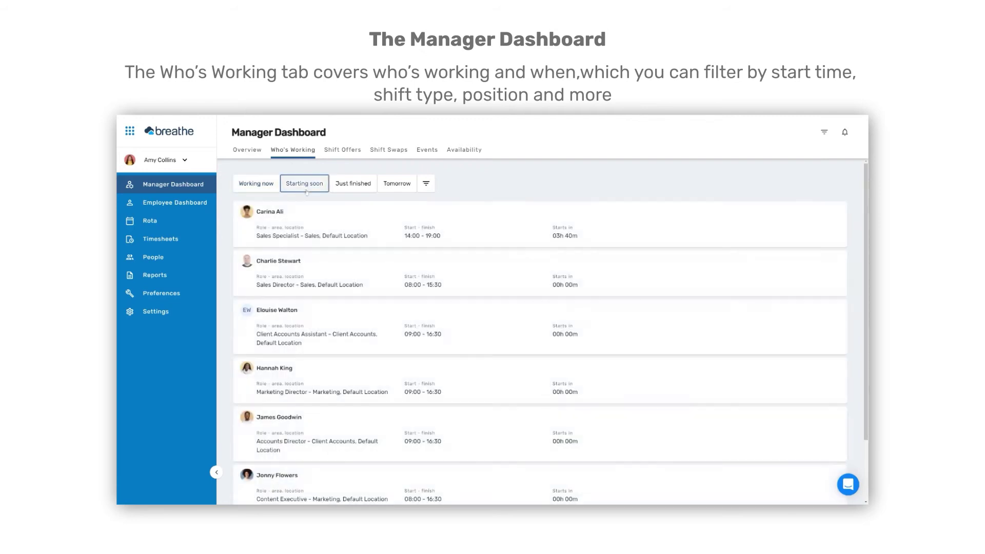
{"action": "left_click", "coordinate": [352, 187]}
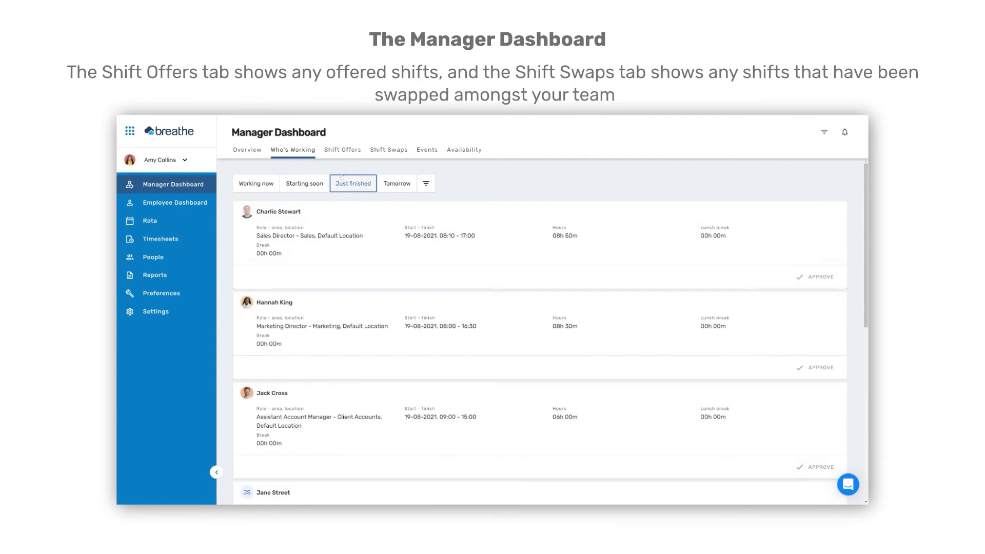
{"action": "left_click", "coordinate": [341, 152]}
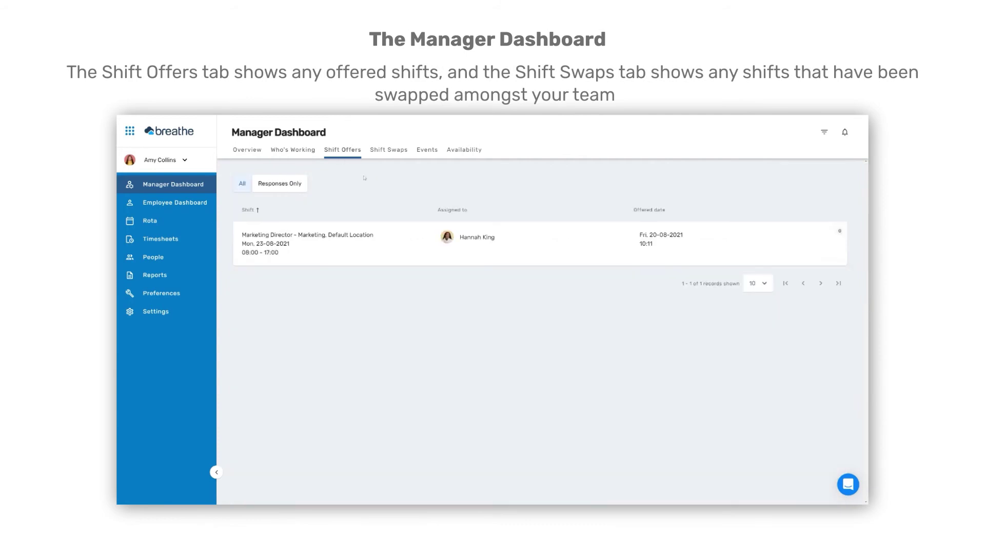
{"action": "left_click", "coordinate": [388, 151]}
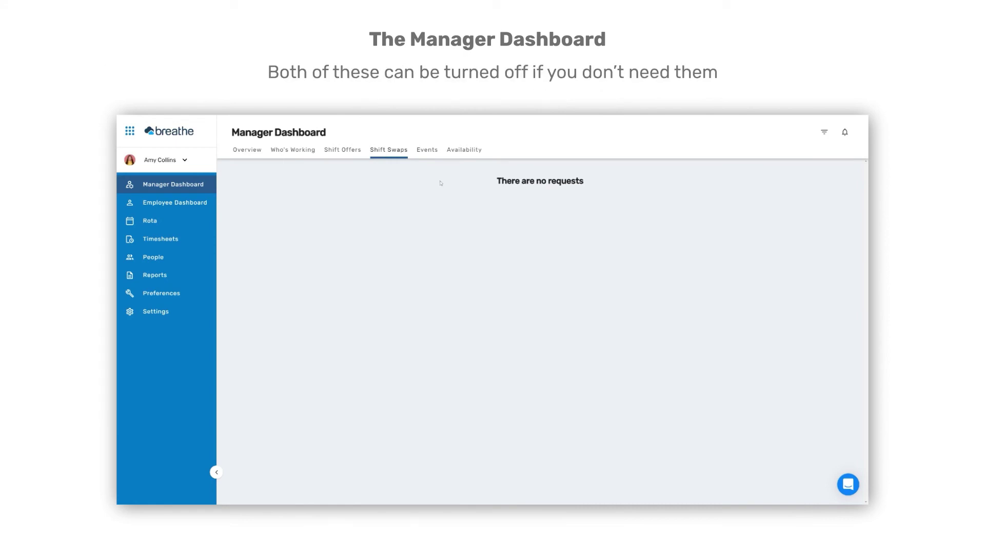
{"action": "left_click", "coordinate": [464, 150]}
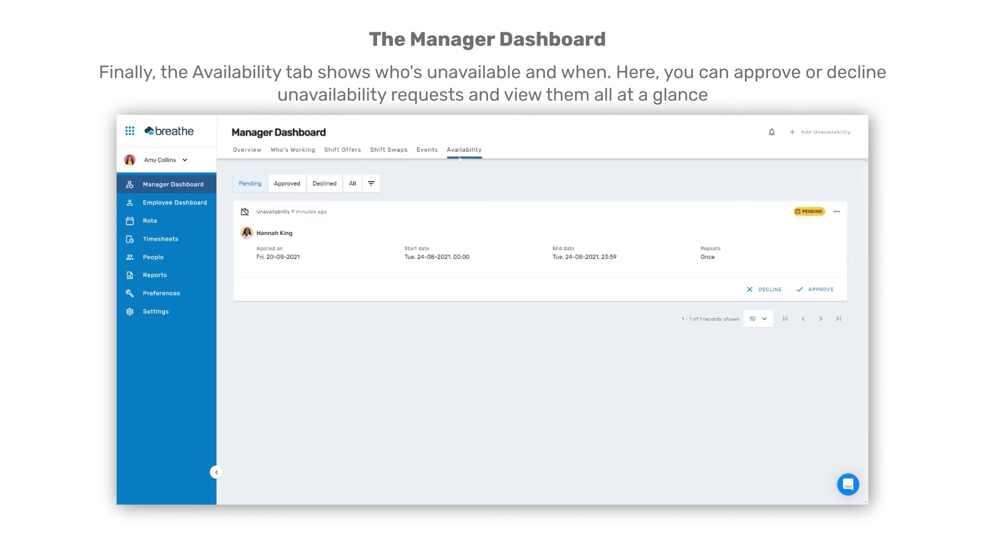
{"action": "left_click", "coordinate": [816, 290]}
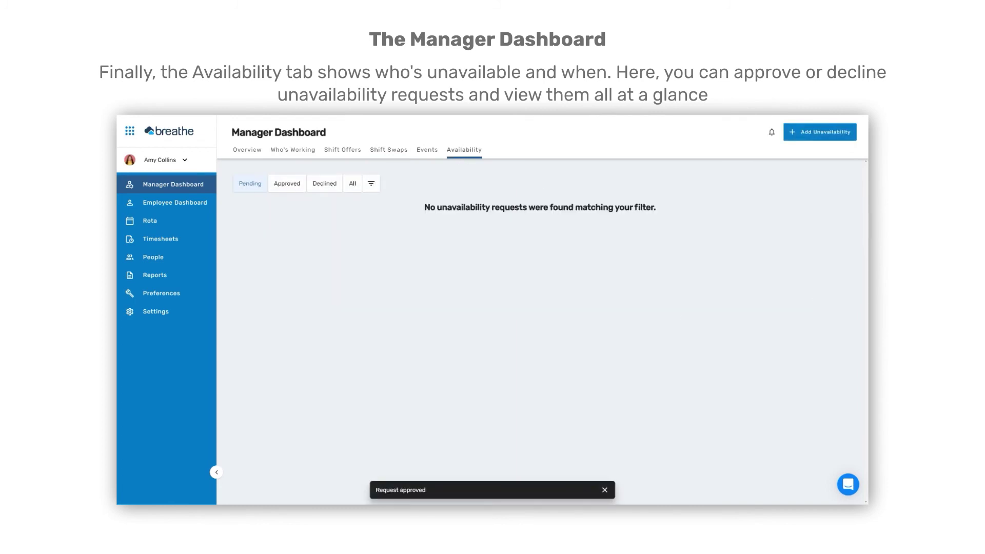